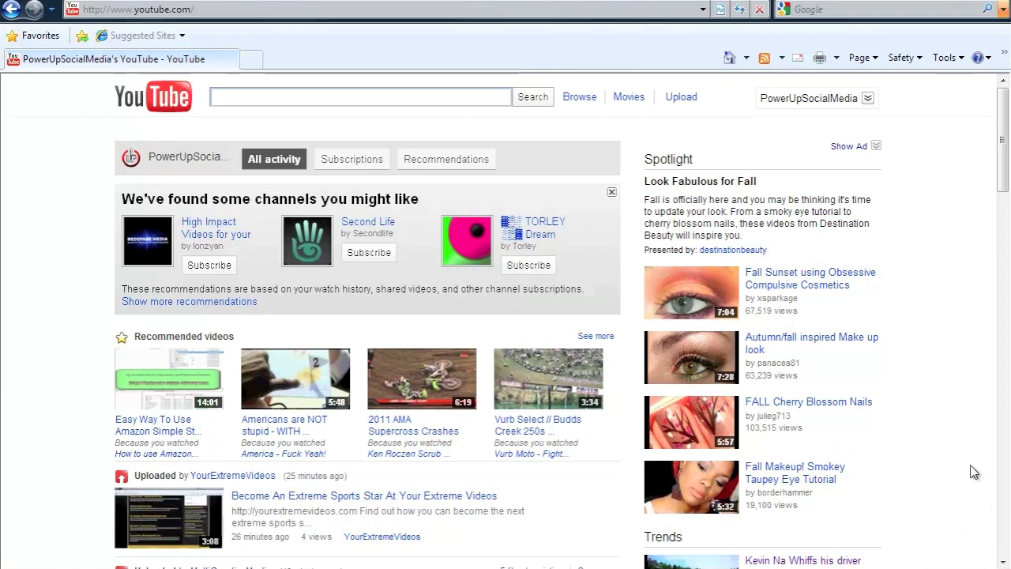
# - Expand the account menu to show My Playlists and My Account links
pyautogui.click(823, 107)
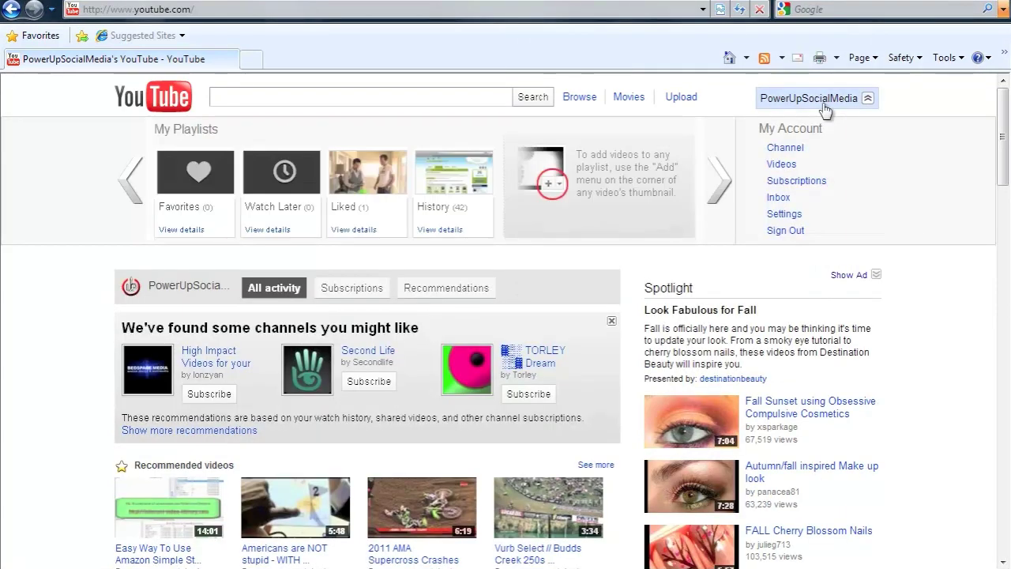
# - In My Videos, show the extra options for the 'Why You Need To Upload Videos…' video
pyautogui.click(787, 169)
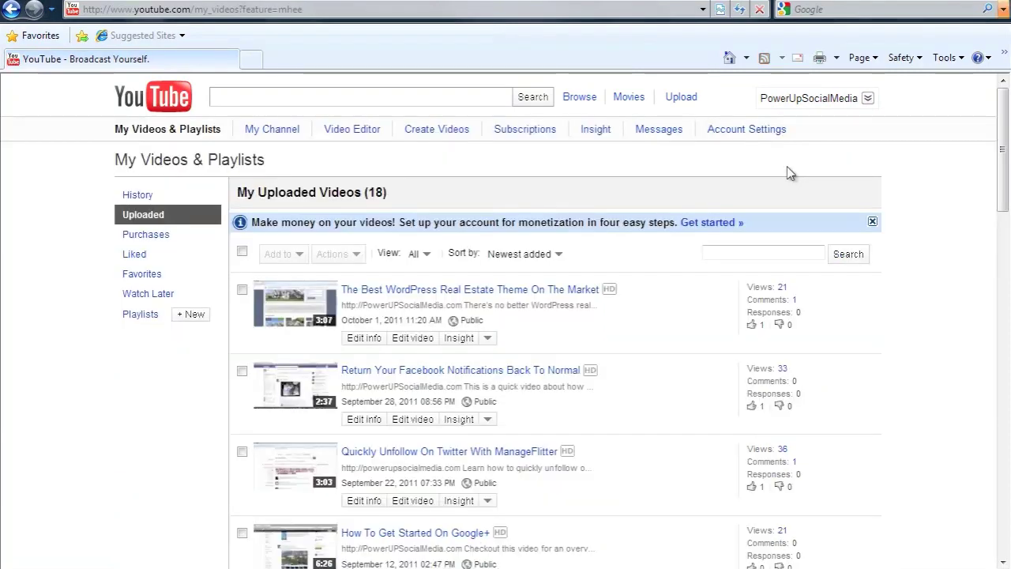
pyautogui.moveTo(1005, 168); pyautogui.dragTo(1009, 347)
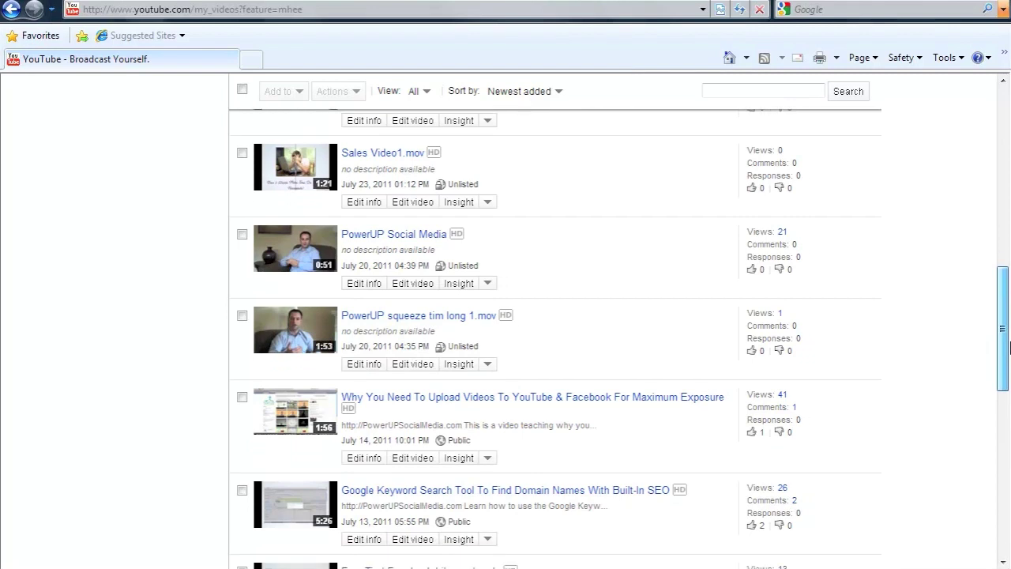
pyautogui.click(487, 460)
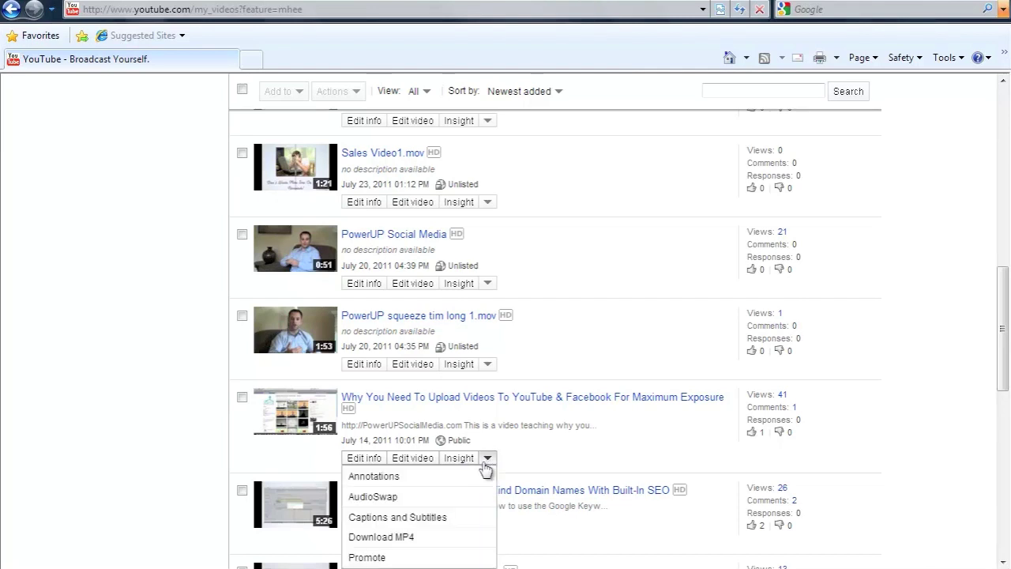
# - Open Annotations for this video and pause playback at 0:02
pyautogui.click(375, 476)
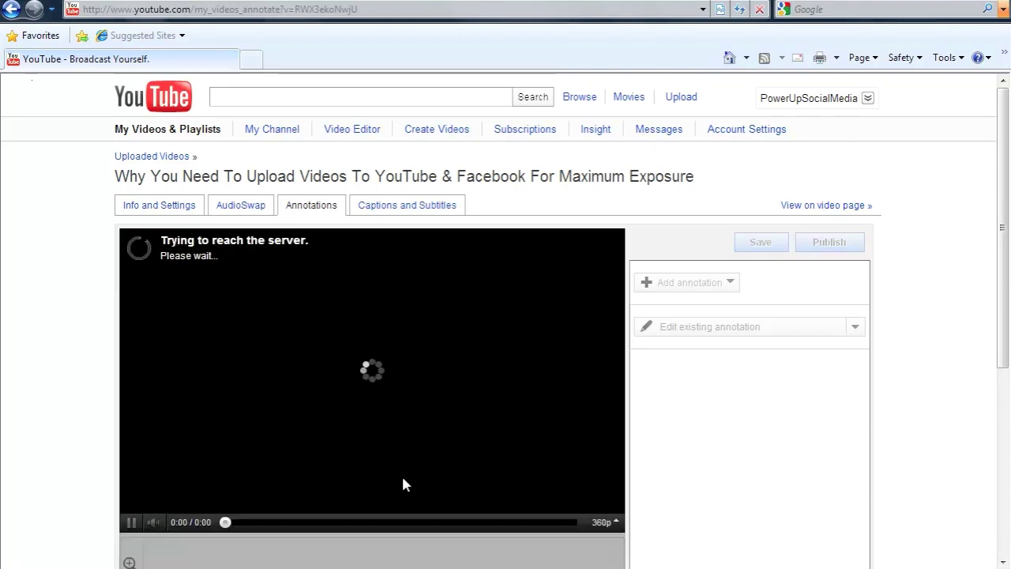
pyautogui.click(131, 523)
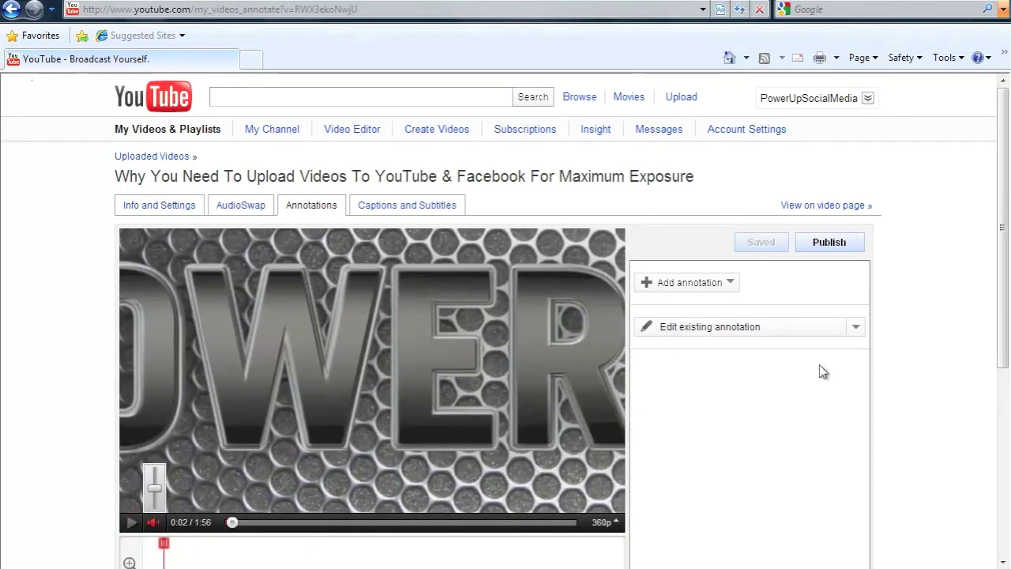
pyautogui.moveTo(1005, 257); pyautogui.dragTo(1008, 307)
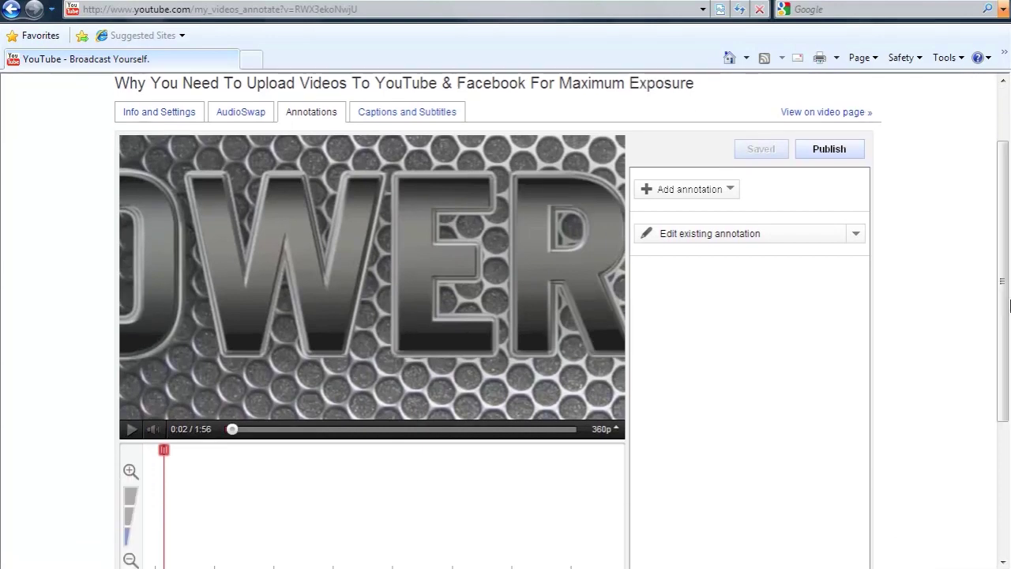
# - Add a top-centre note reading '^^^ Subscribe NOW! ^^^' and enable its link option
pyautogui.click(732, 191)
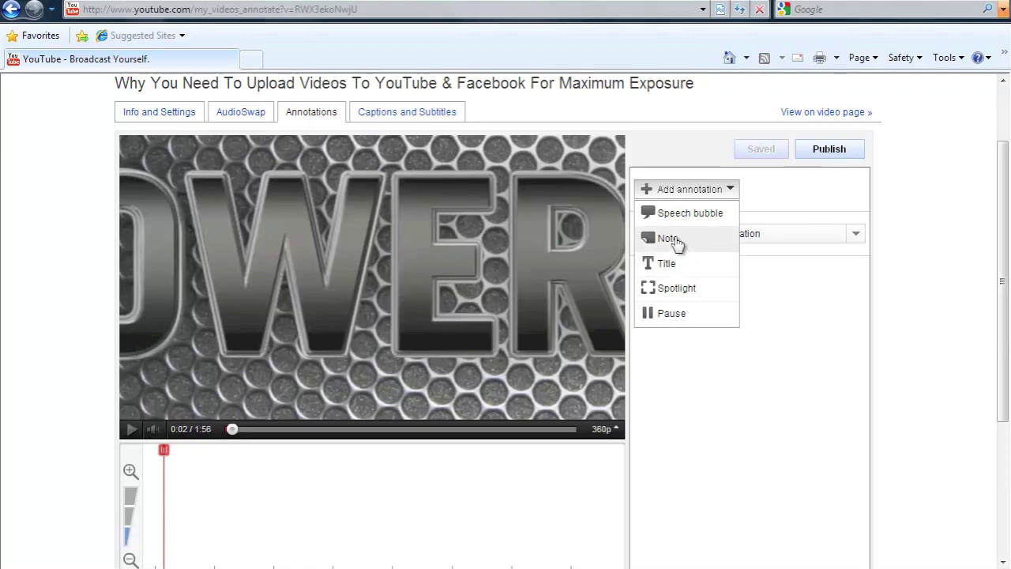
pyautogui.click(668, 239)
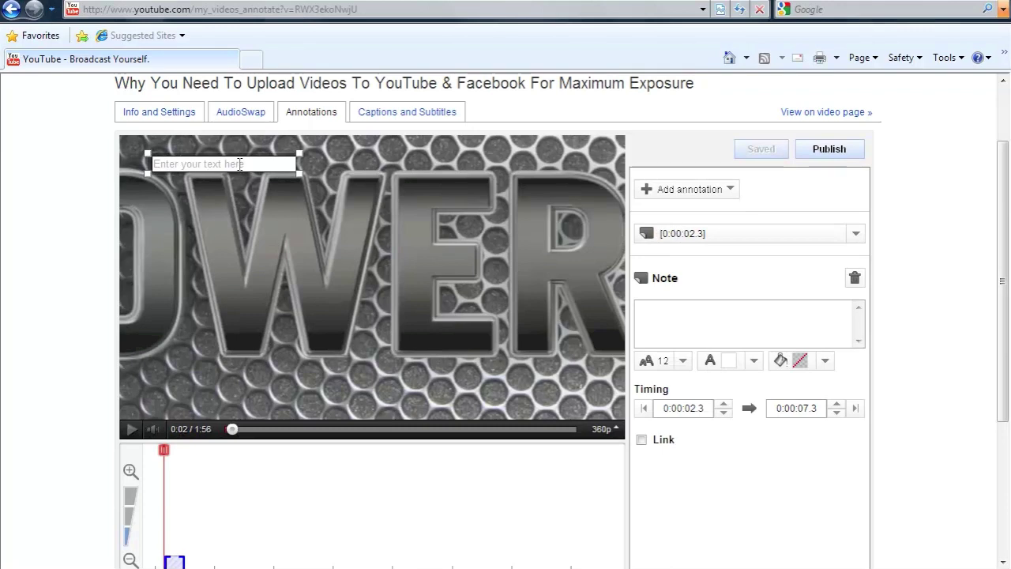
pyautogui.moveTo(222, 182)
pyautogui.mouseDown()
pyautogui.moveTo(321, 180)
pyautogui.moveTo(353, 162)
pyautogui.mouseUp()
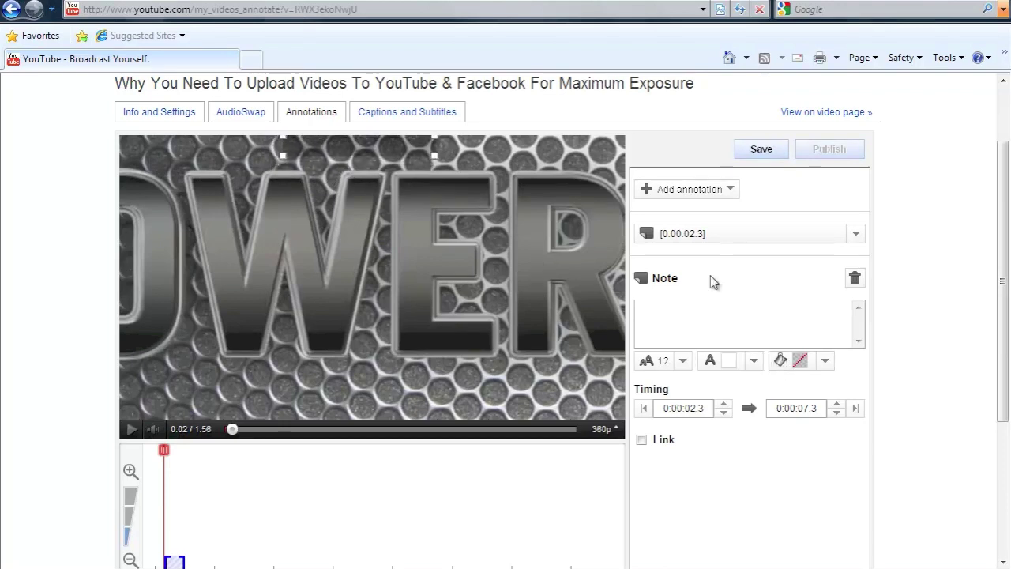
pyautogui.click(692, 312)
pyautogui.write('^^^ S')
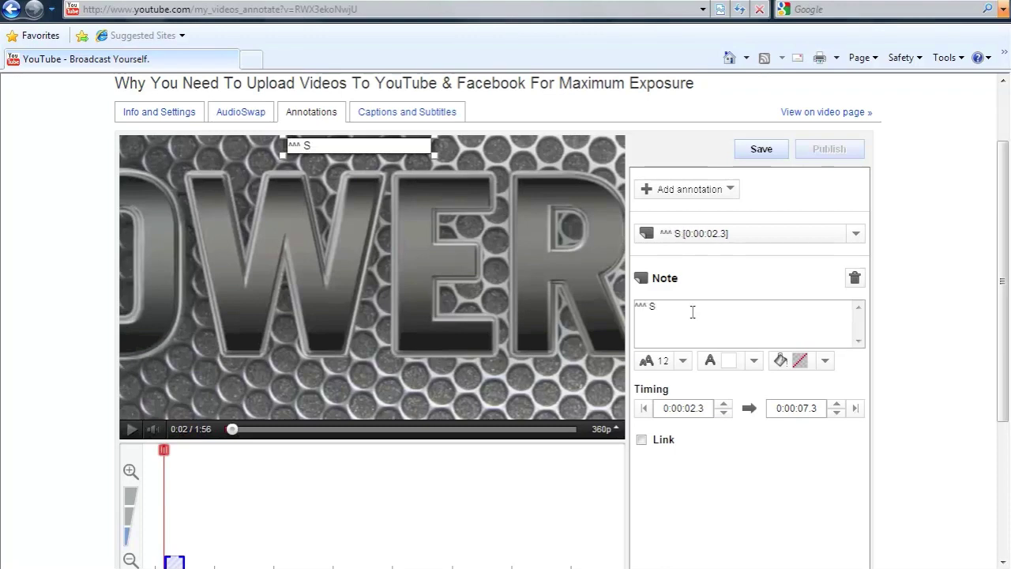
pyautogui.write('ubscri')
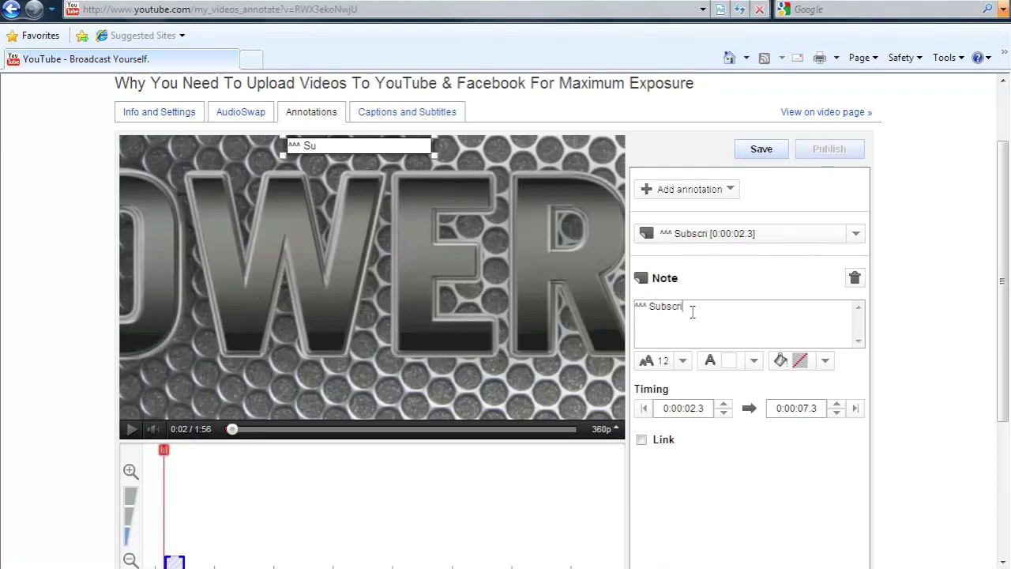
pyautogui.write('be N')
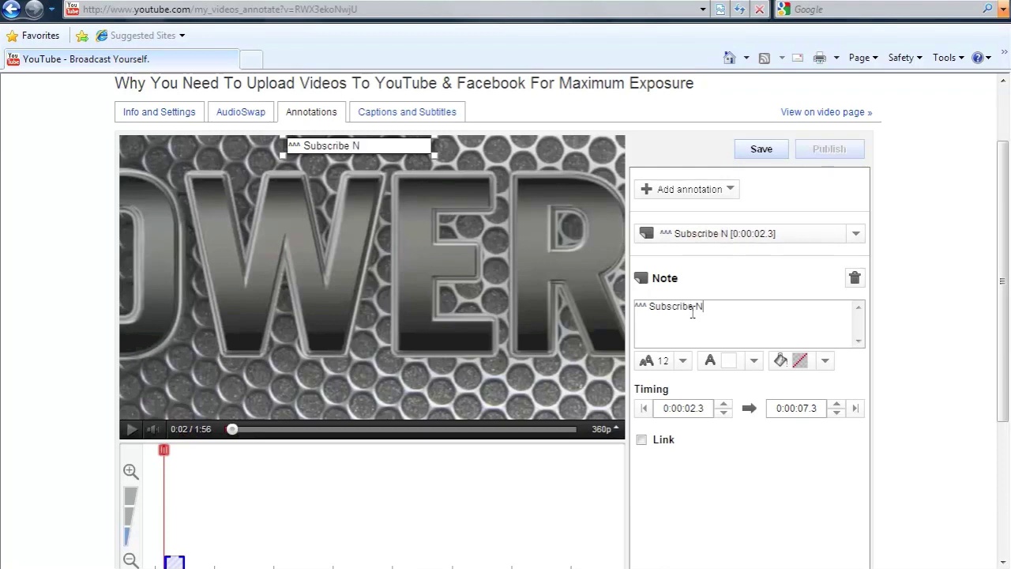
pyautogui.write('OW! ^^^')
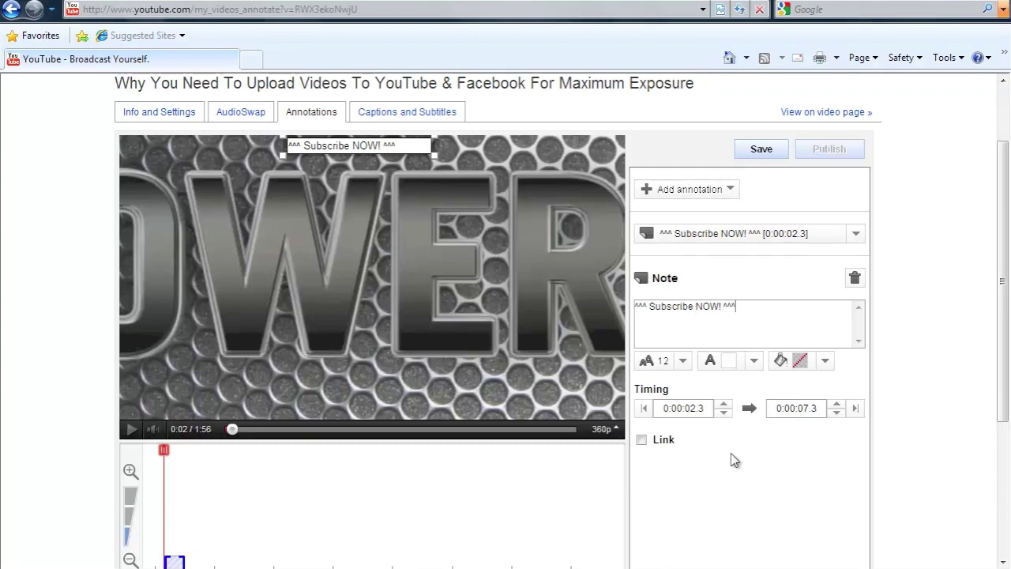
pyautogui.click(642, 440)
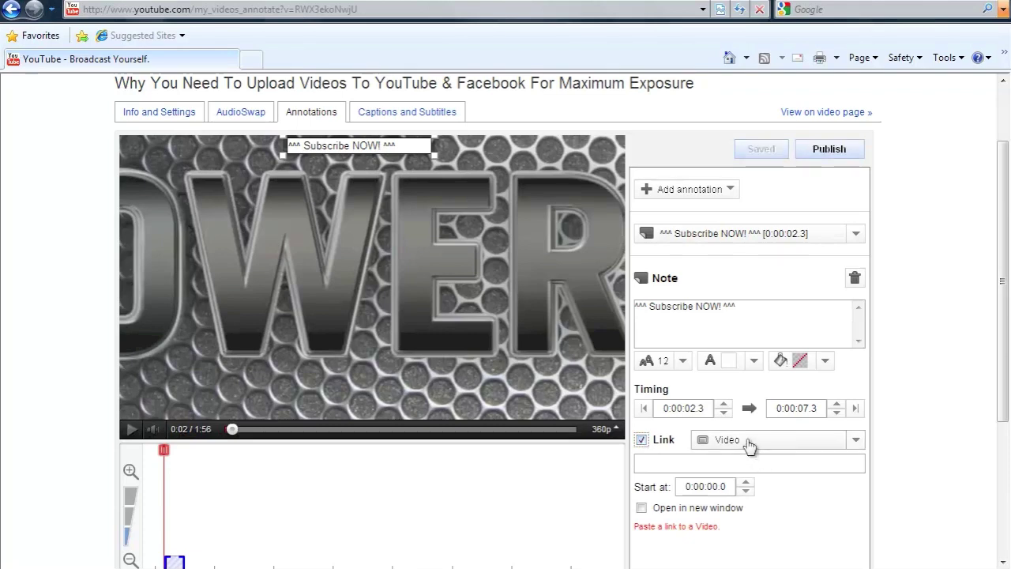
pyautogui.click(749, 440)
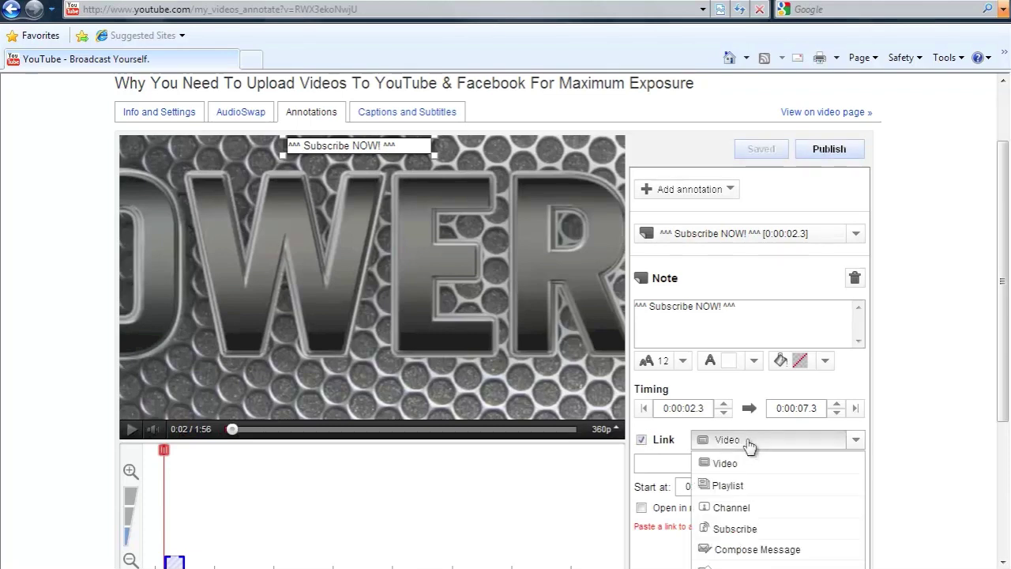
pyautogui.click(738, 508)
pyautogui.click(692, 468)
pyautogui.write('h')
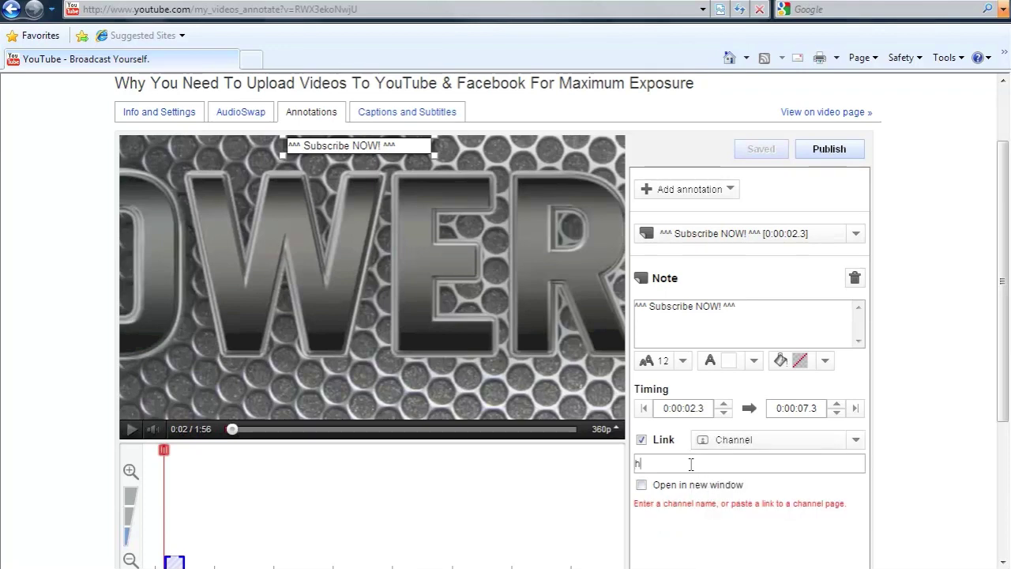
pyautogui.write('ttp://')
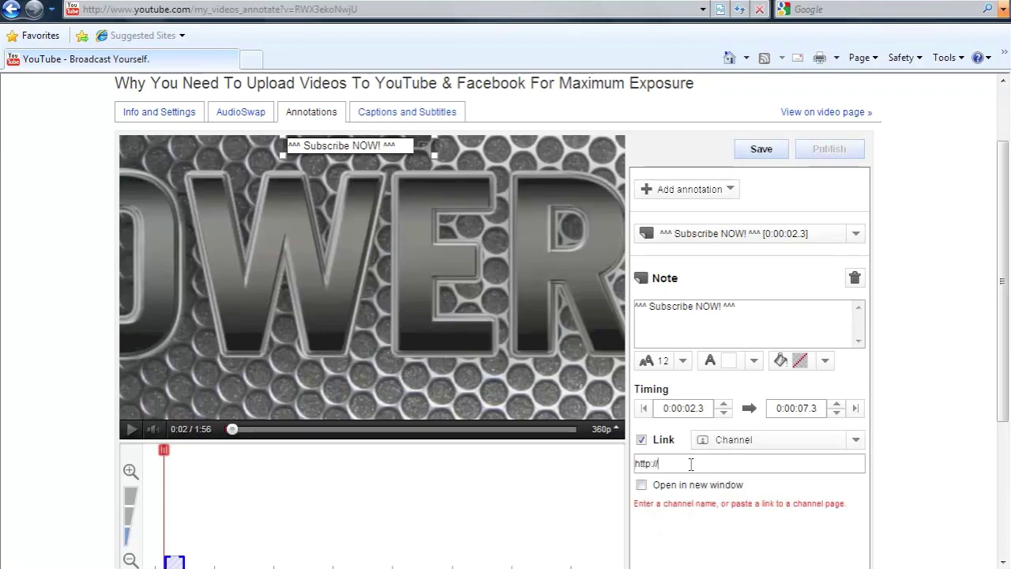
pyautogui.write('youtube/powerupsoci')
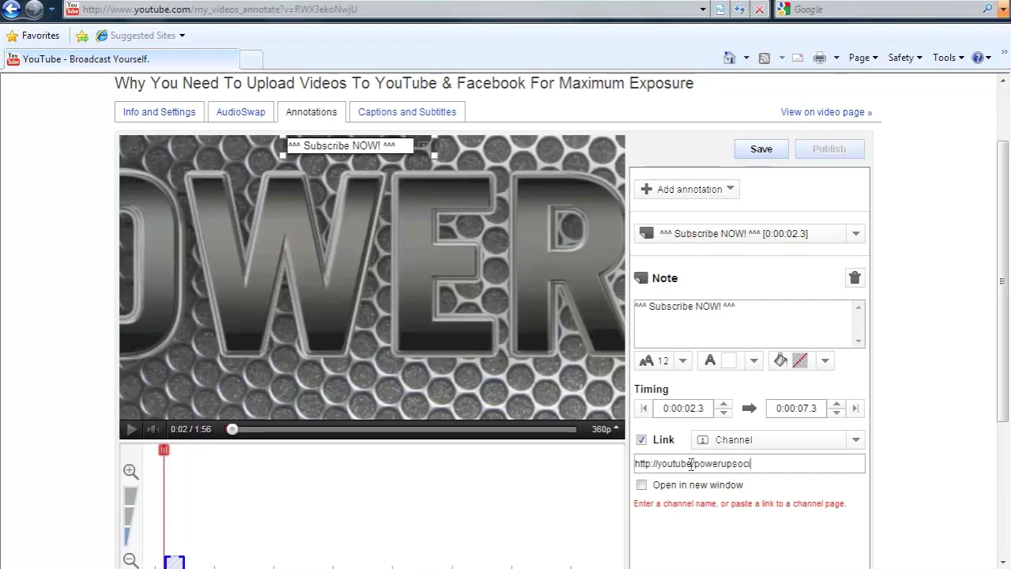
pyautogui.write('almedia')
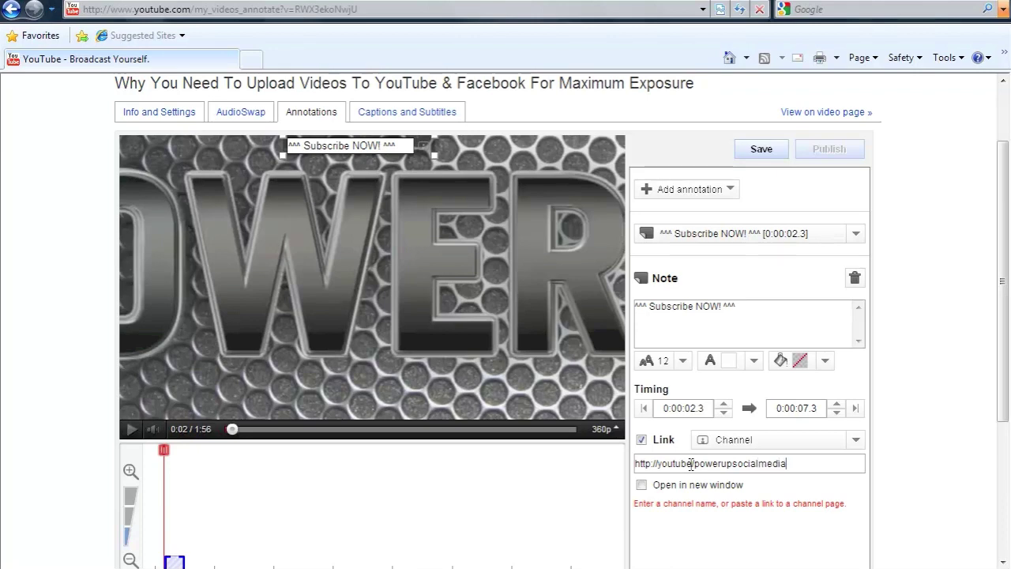
pyautogui.write('.com')
pyautogui.click(641, 485)
pyautogui.moveTo(433, 161); pyautogui.dragTo(421, 162)
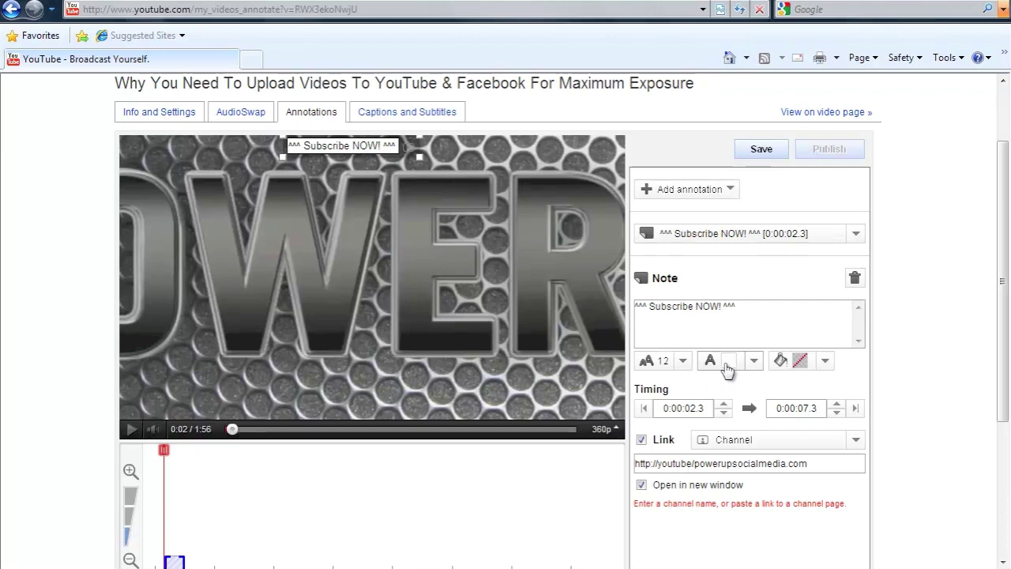
# - Give the note a red background, then save and publish the annotations
pyautogui.click(754, 361)
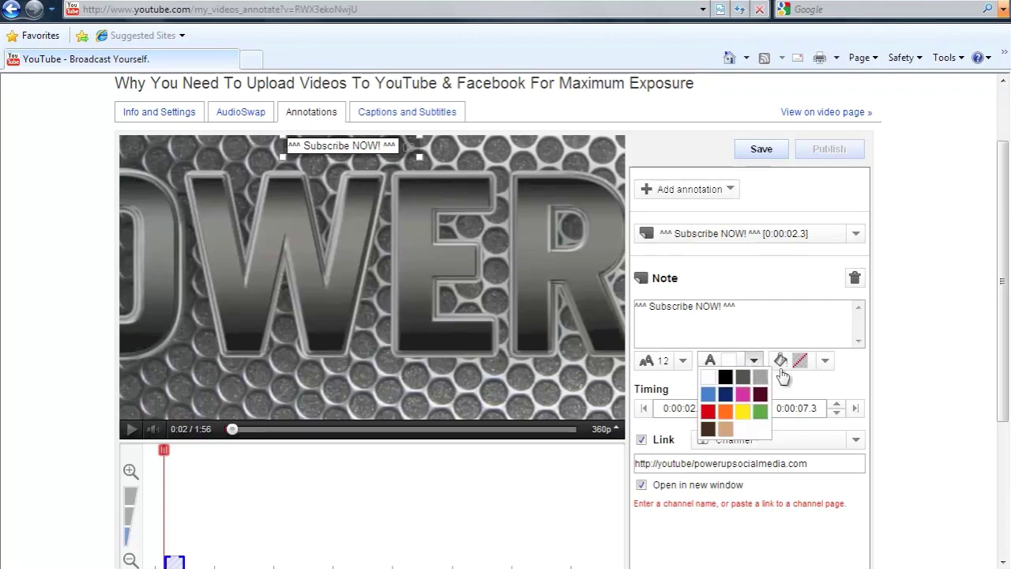
pyautogui.click(754, 362)
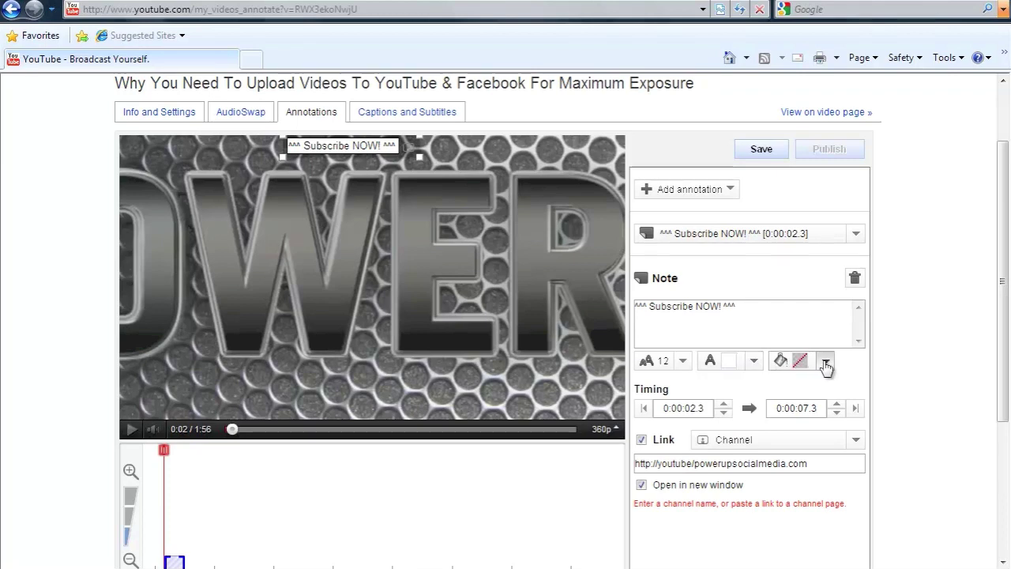
pyautogui.click(825, 363)
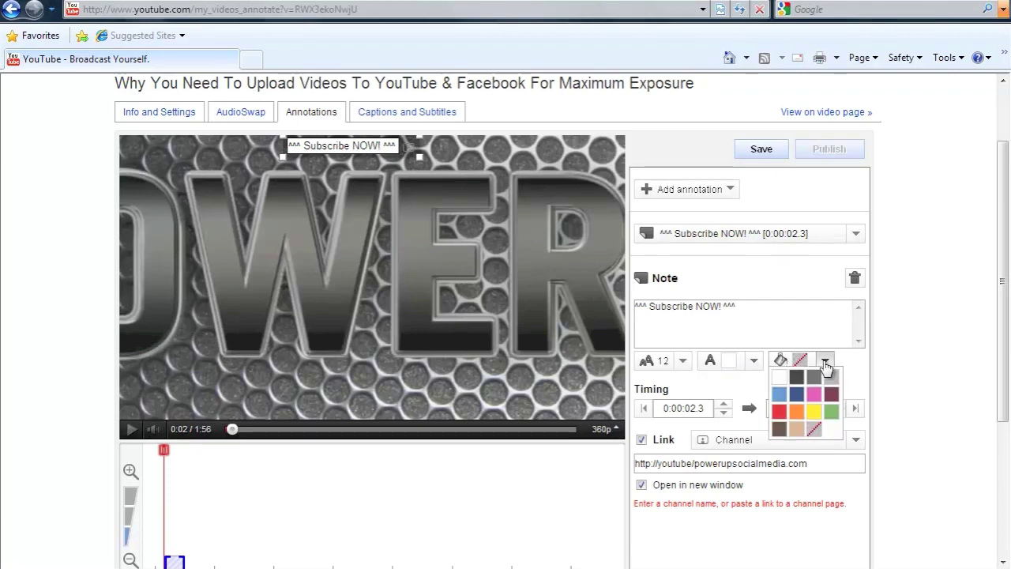
pyautogui.click(778, 412)
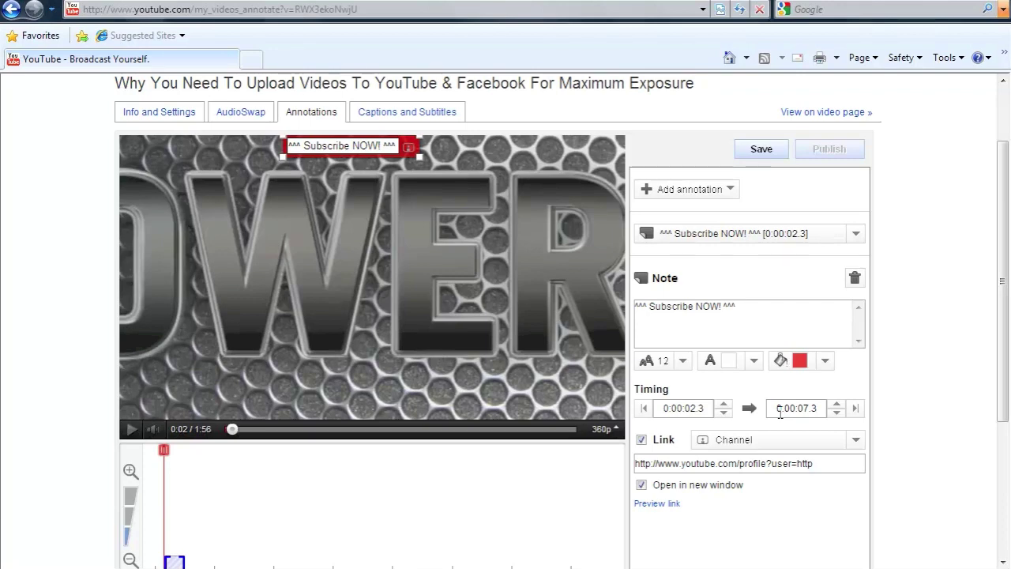
pyautogui.click(755, 151)
pyautogui.click(829, 149)
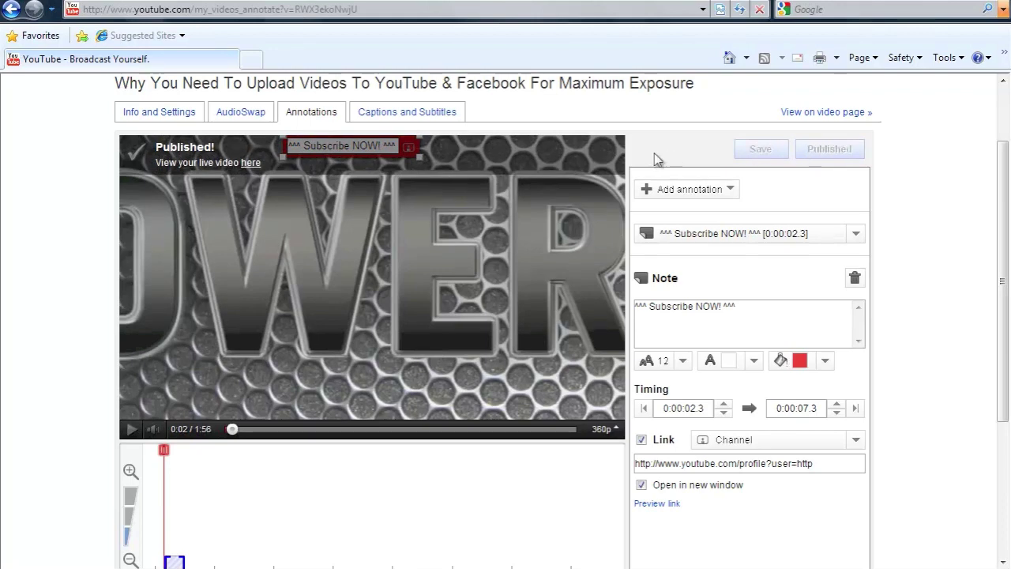
# - View the live video page with the red note, pause it, then go back
pyautogui.click(251, 164)
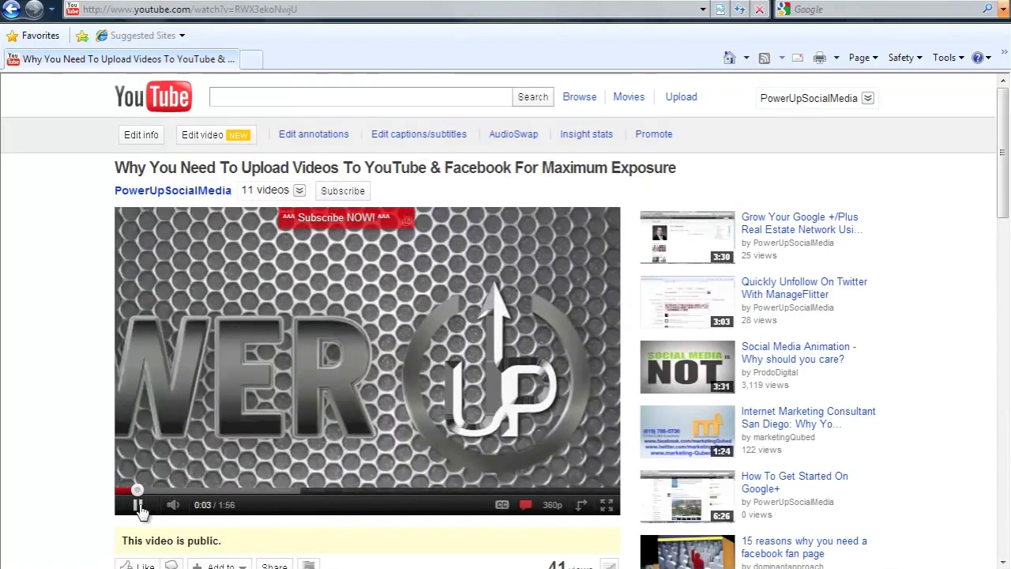
pyautogui.click(139, 506)
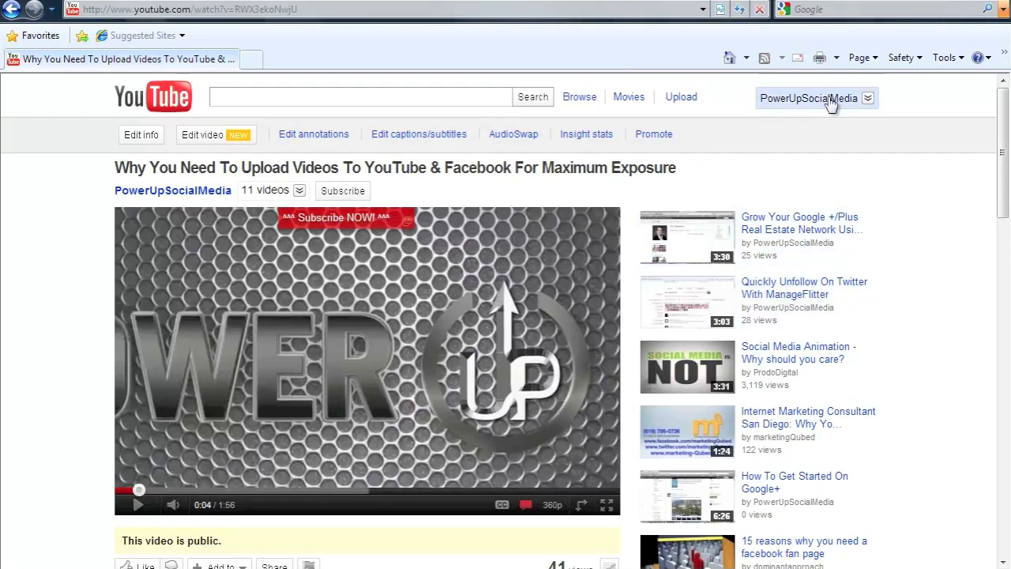
pyautogui.click(11, 11)
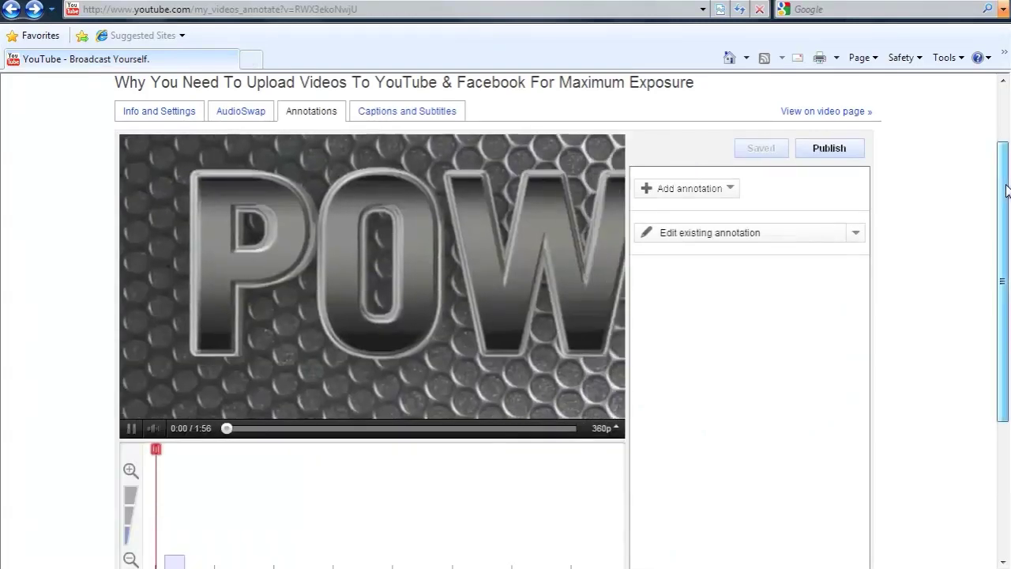
# - Reopen the Subscribe NOW! note and extend its end time to 0:00:30.0
pyautogui.scroll(-2, 605, 81)
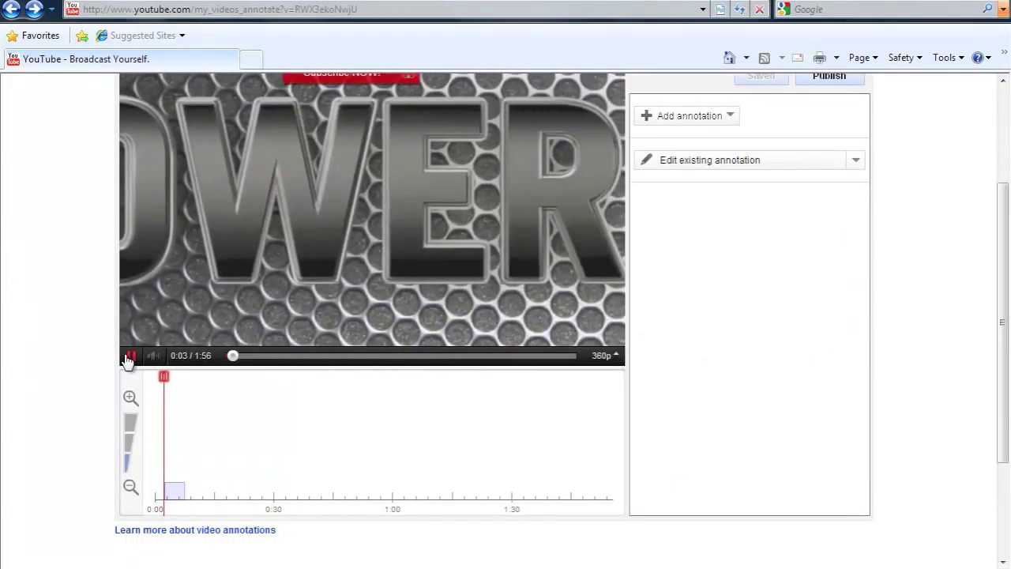
pyautogui.click(131, 356)
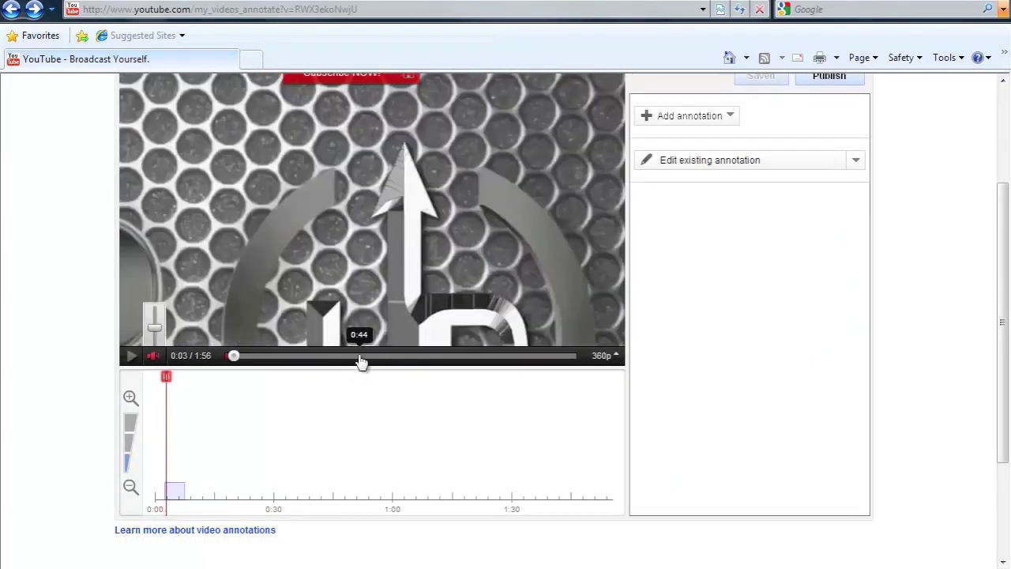
pyautogui.click(857, 161)
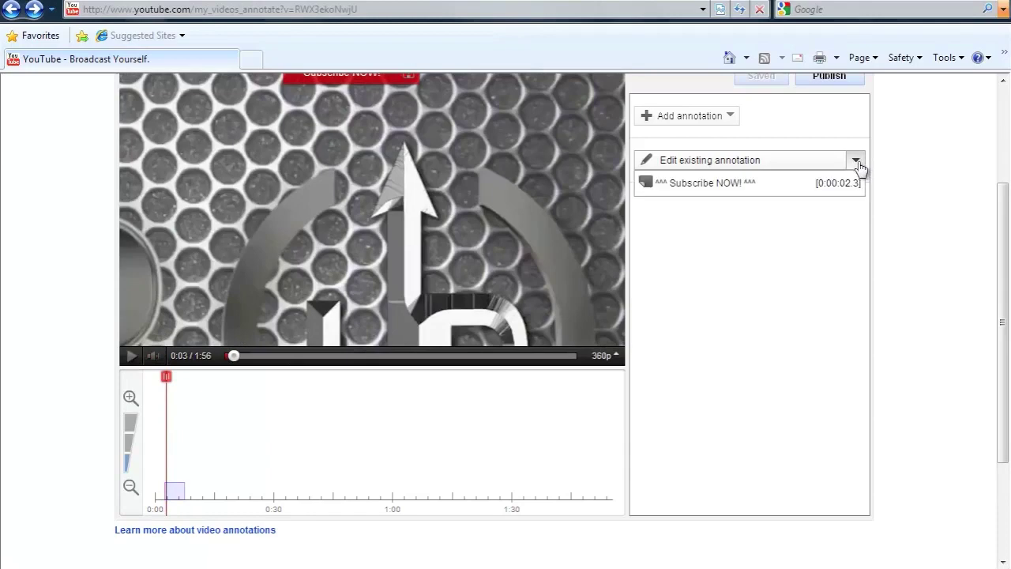
pyautogui.click(797, 191)
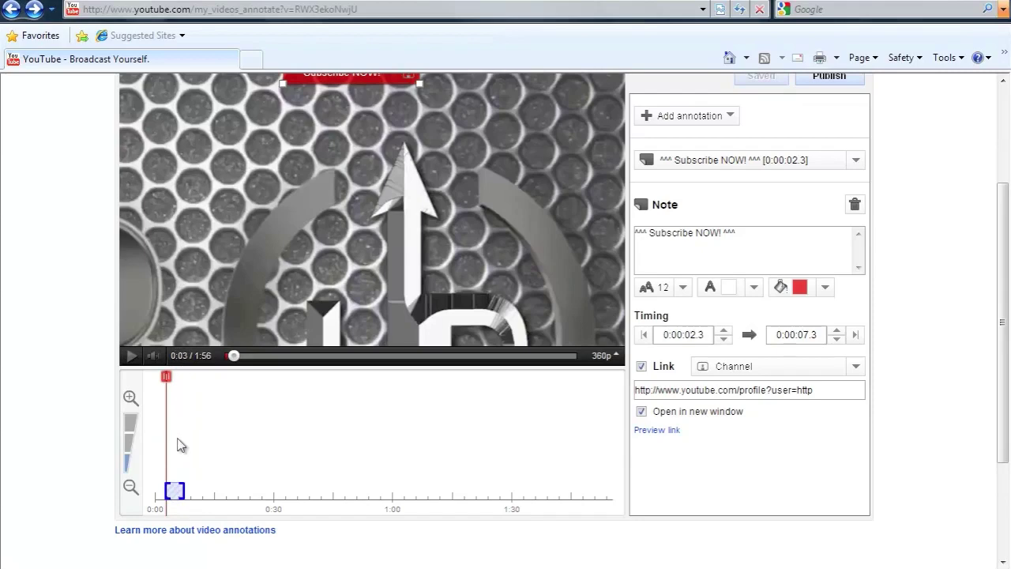
pyautogui.moveTo(180, 487); pyautogui.dragTo(271, 488)
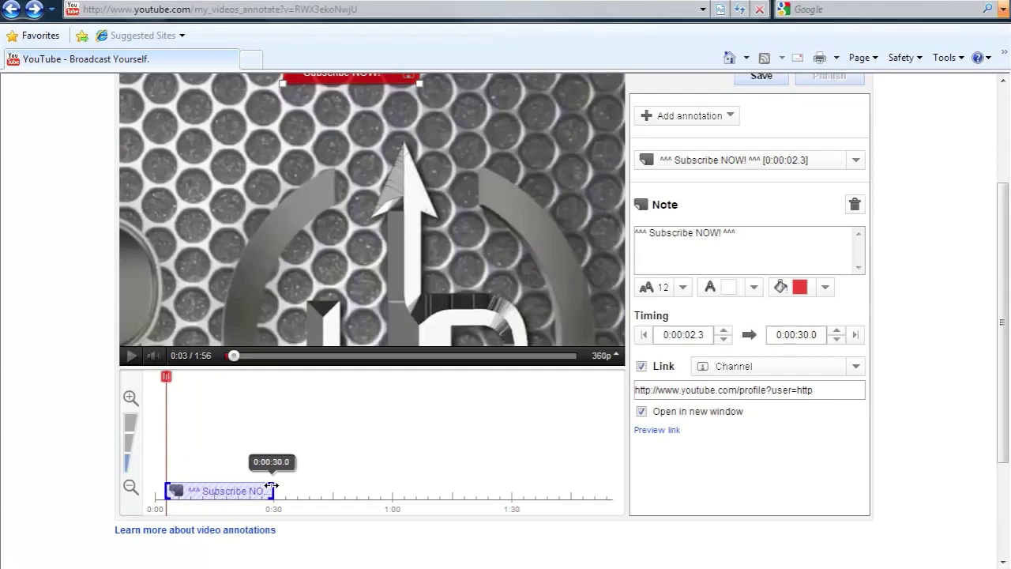
# - Pull the note's end back to 0:00:18.6, then save and publish
pyautogui.moveTo(271, 487); pyautogui.dragTo(270, 487)
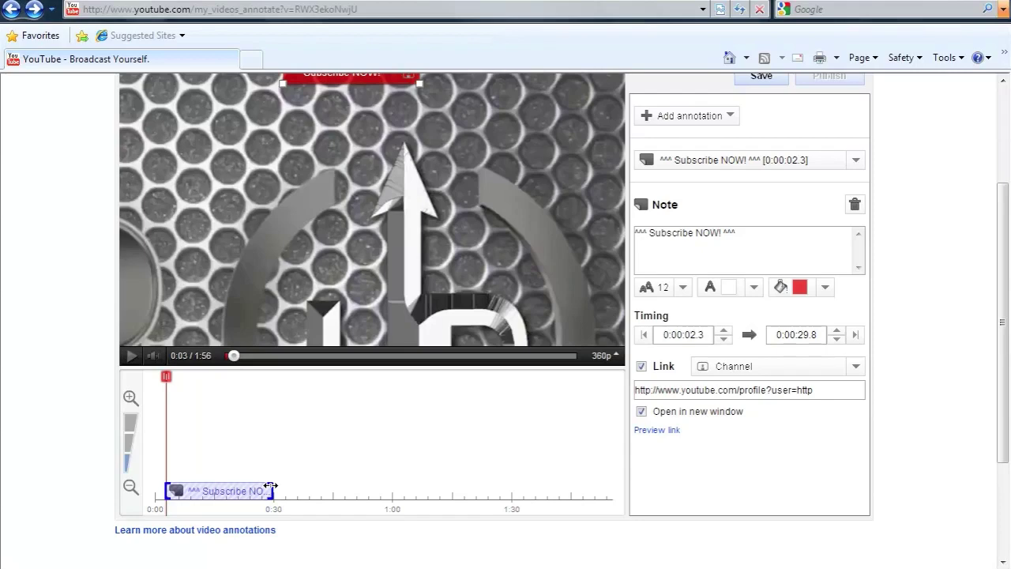
pyautogui.moveTo(271, 489)
pyautogui.mouseDown()
pyautogui.moveTo(218, 496)
pyautogui.moveTo(593, 489)
pyautogui.moveTo(625, 506)
pyautogui.moveTo(205, 505)
pyautogui.moveTo(229, 506)
pyautogui.mouseUp()
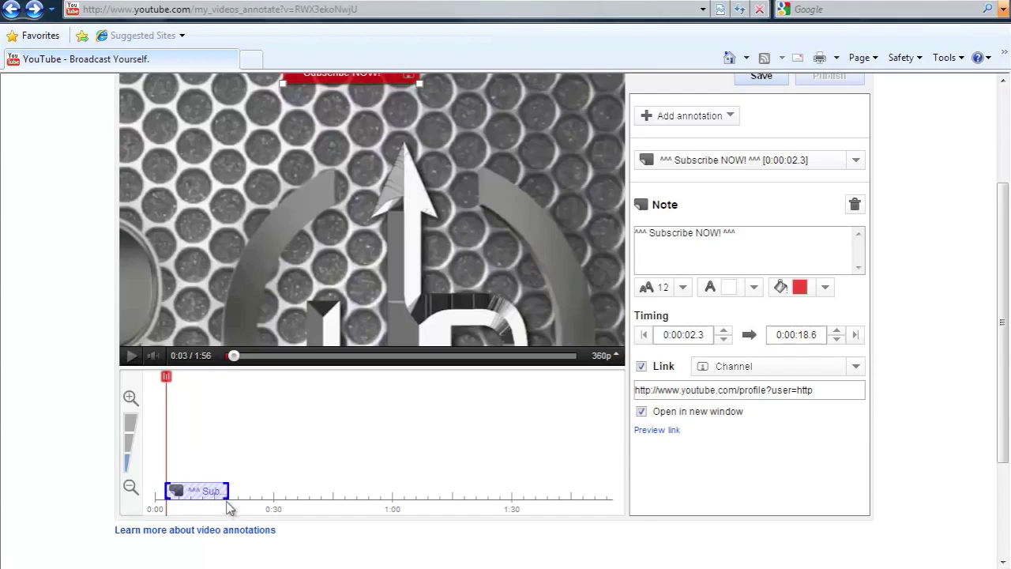
pyautogui.click(769, 79)
pyautogui.click(822, 78)
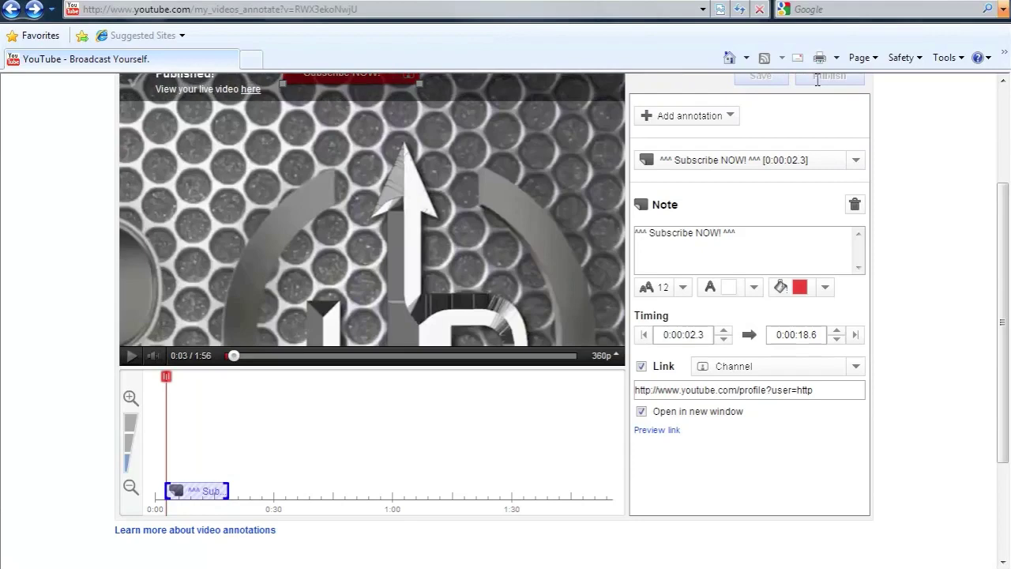